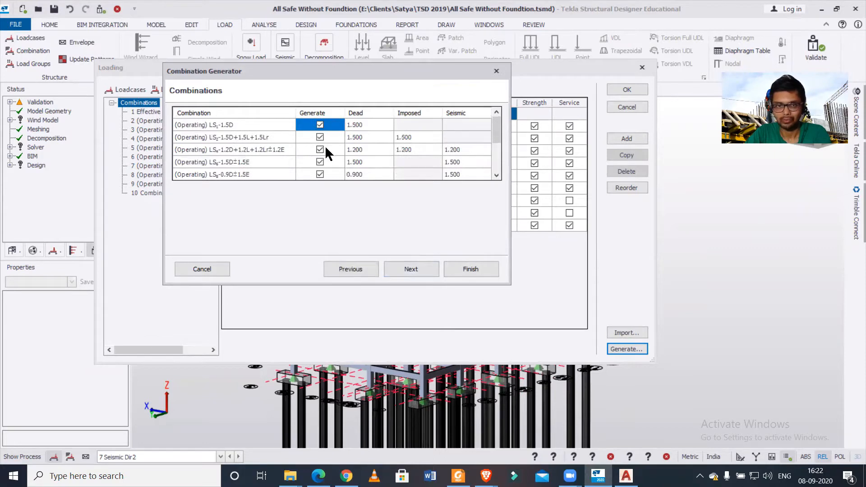
Review the proposed combinations and their service factors in the Combination Generator, and generate them with the existing settings
scroll(325, 145, "up", 3)
scroll(281, 153, "down", 3)
scroll(259, 119, "up", 3)
left_click(419, 267)
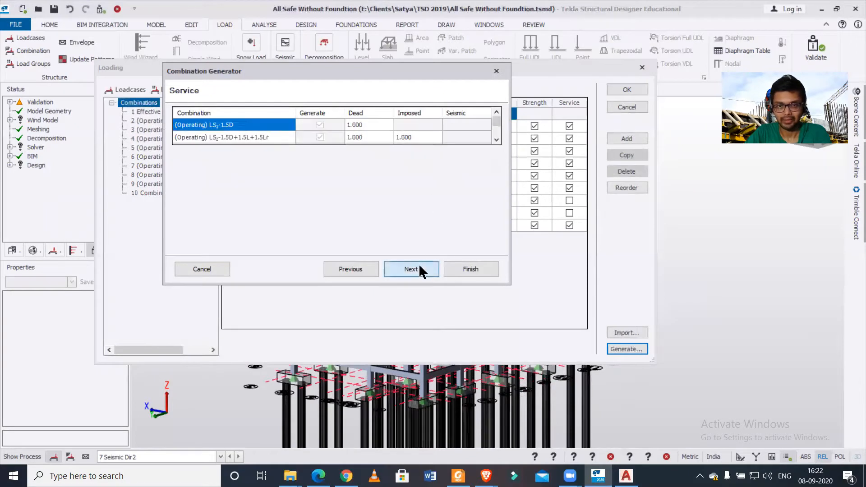
left_click(418, 268)
left_click(419, 268)
left_click(471, 269)
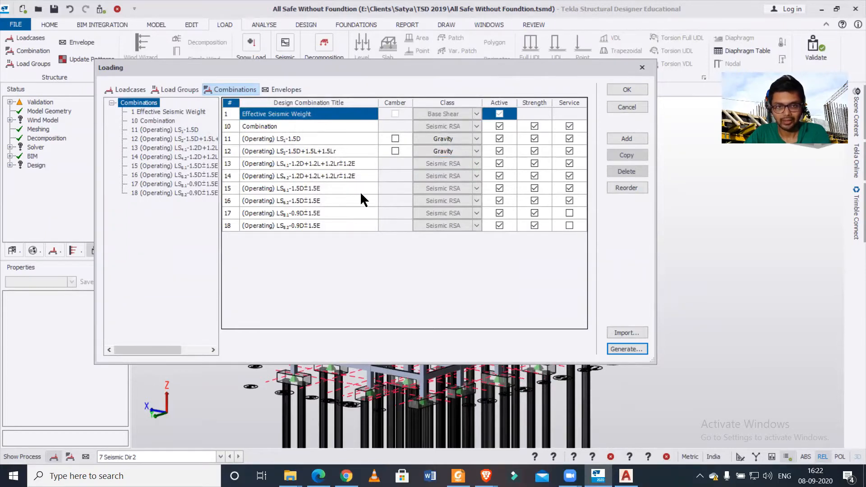
Examine the included loadcases and the strength and service factors of generated combinations 12 and 14 to 18
left_click(186, 140)
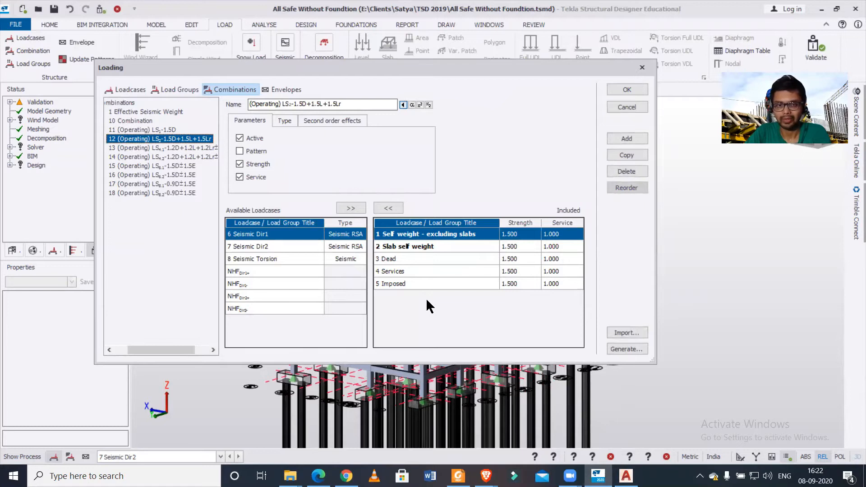
left_click(174, 165)
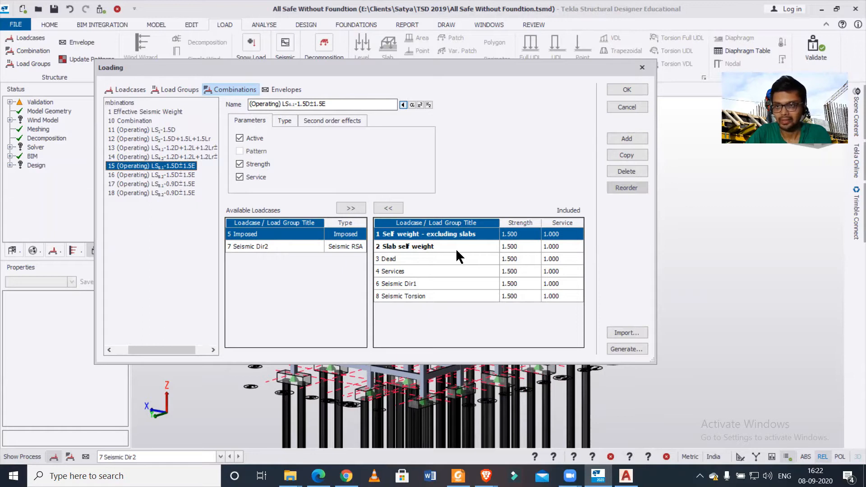
left_click(187, 175)
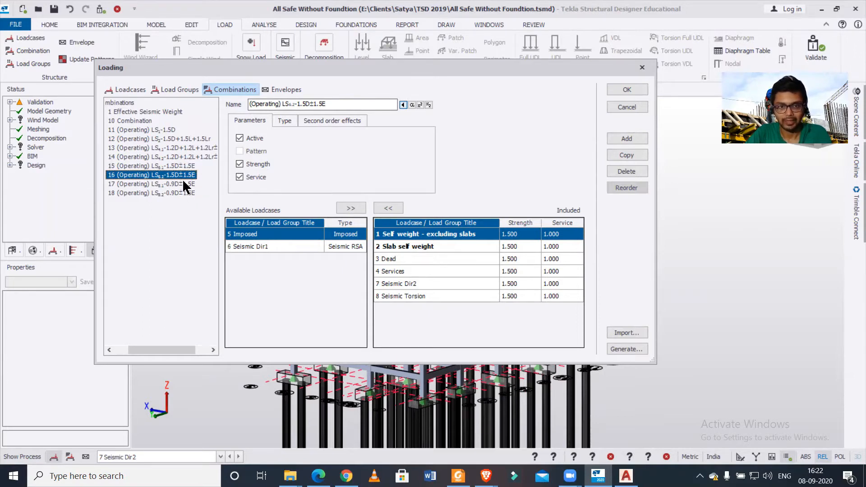
left_click(184, 184)
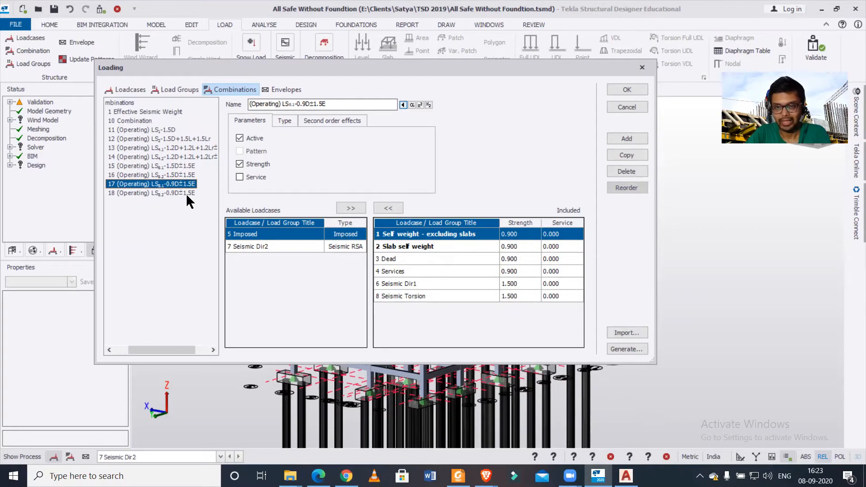
left_click(187, 194)
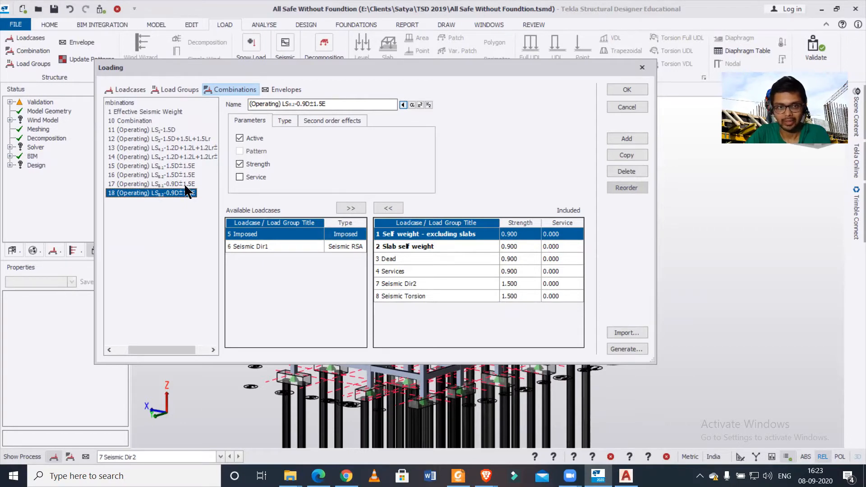
left_click(186, 183)
left_click(187, 172)
left_click(187, 160)
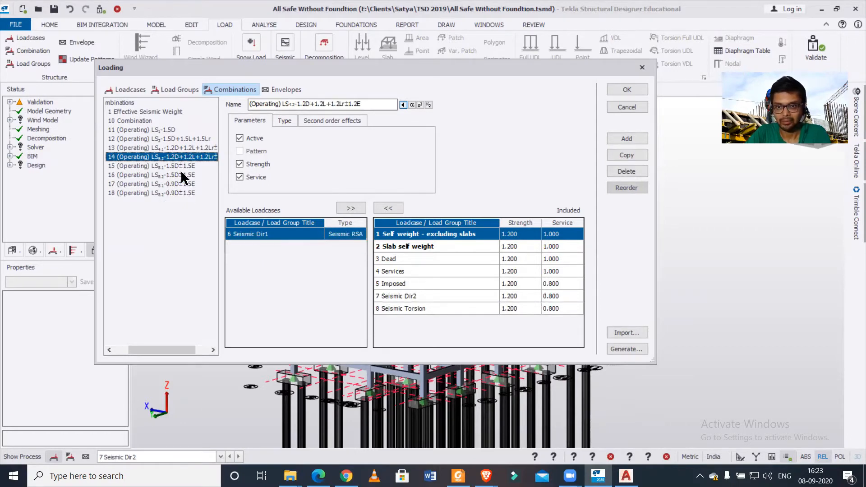
left_click(181, 172)
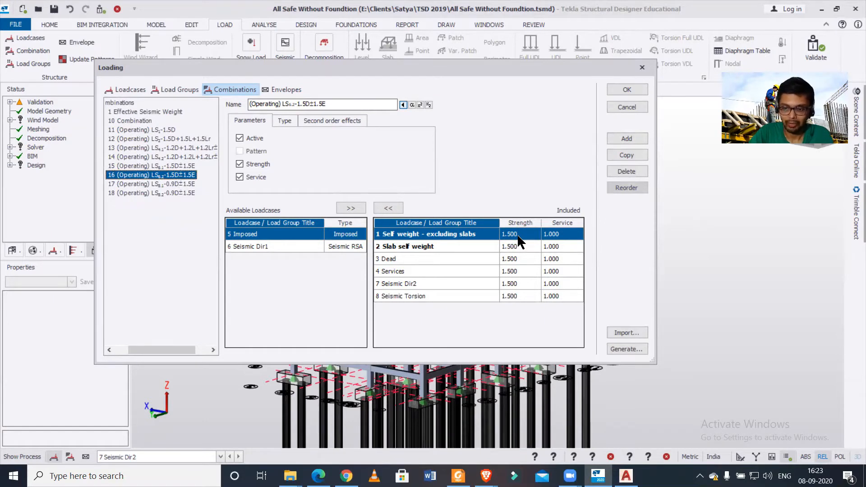
key("Down")
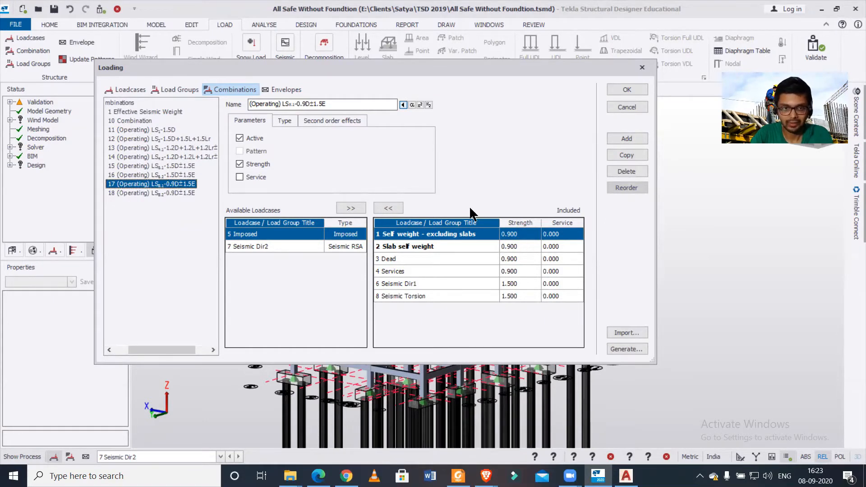
Try a strength factor of 1.2 for self weight excluding slabs in combination 16, and restore it to 1.5
left_click(182, 176)
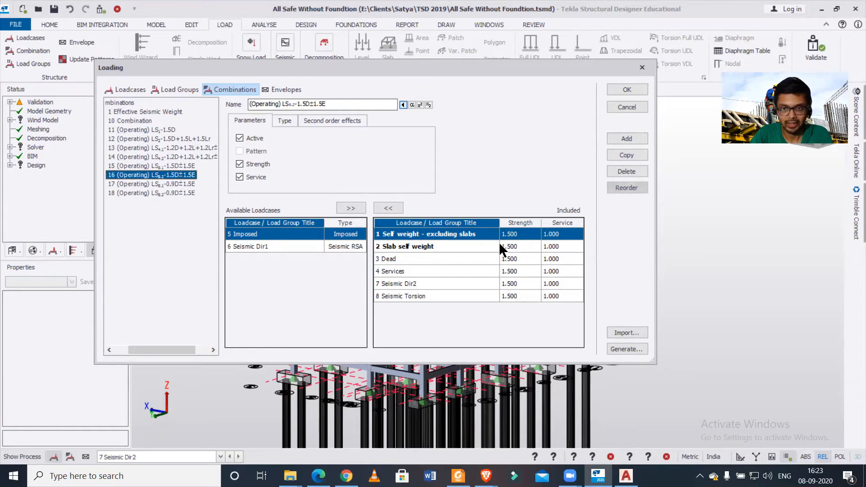
left_click(528, 233)
type("1.2")
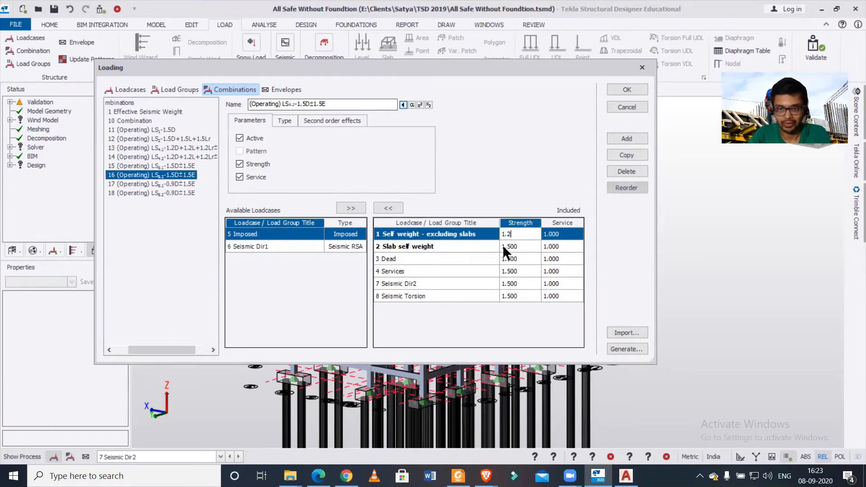
type("5")
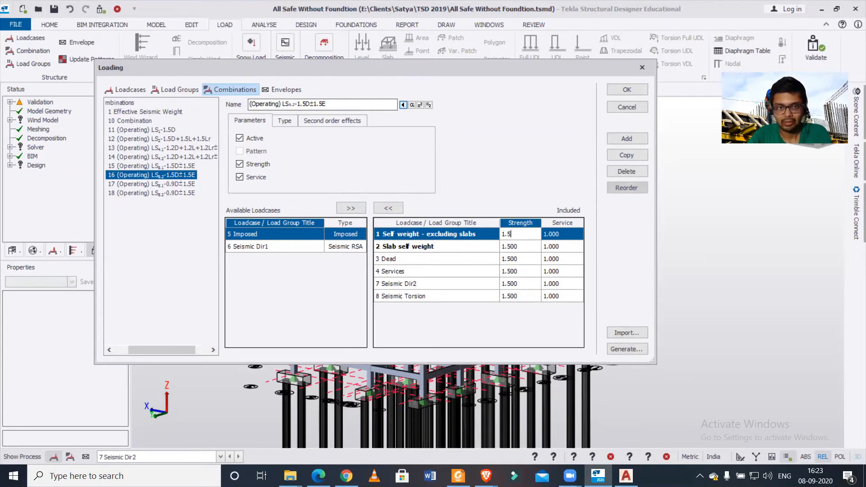
Add a new design combination to the combinations list and title it "1.2 (DL +LL +_SLX)"
left_click(198, 88)
left_click(218, 89)
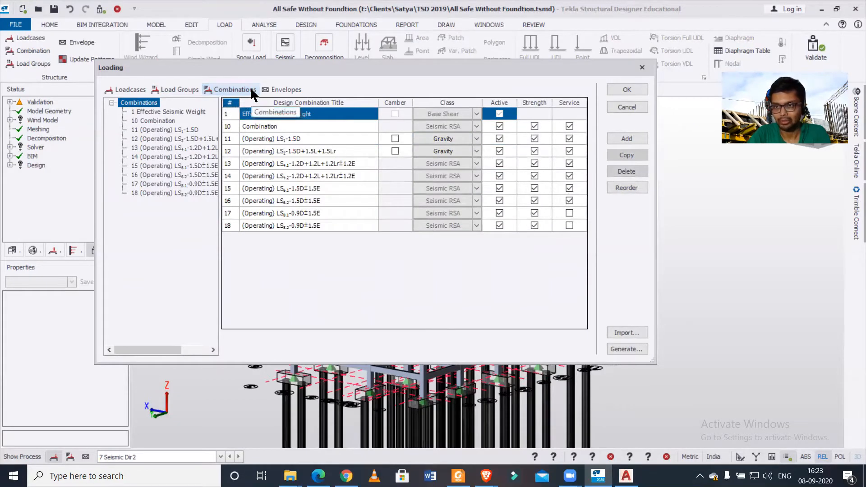
left_click(626, 139)
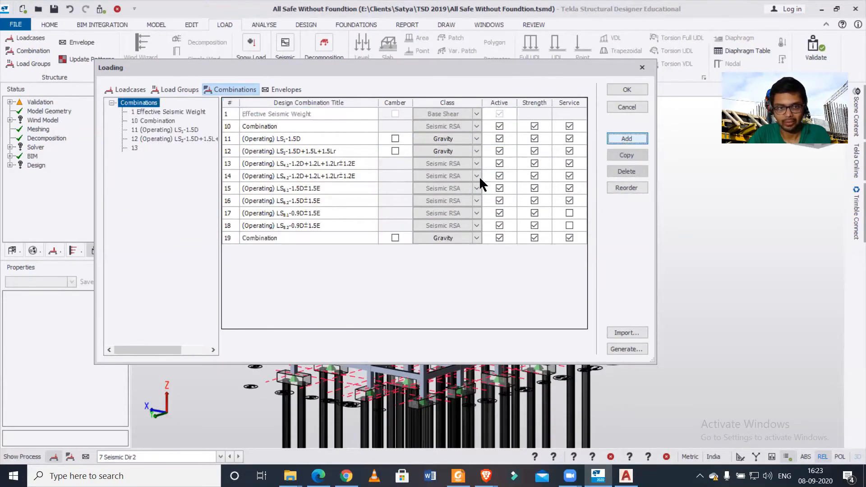
left_click(292, 234)
key("BackSpace")
key("BackSpace")
key("BackSpace")
key("BackSpace")
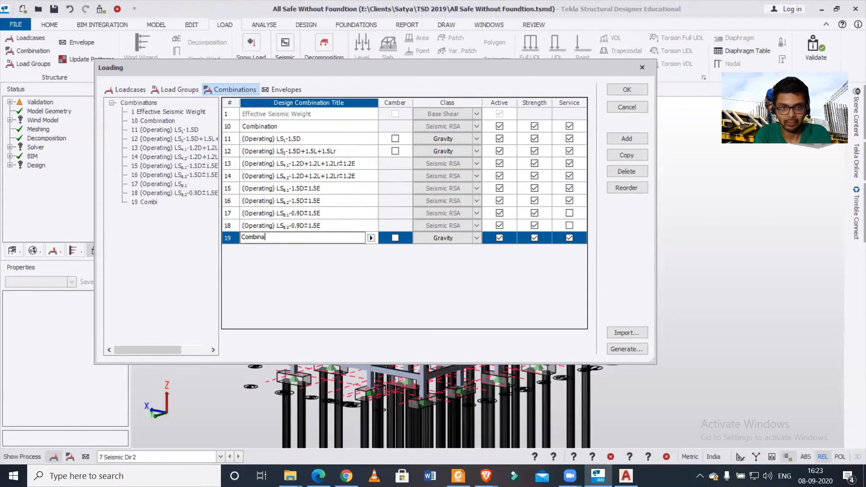
key("BackSpace")
key("BackSpace")
key("BackSpace")
key("BackSpace")
key("BackSpace")
key("BackSpace")
key("BackSpace")
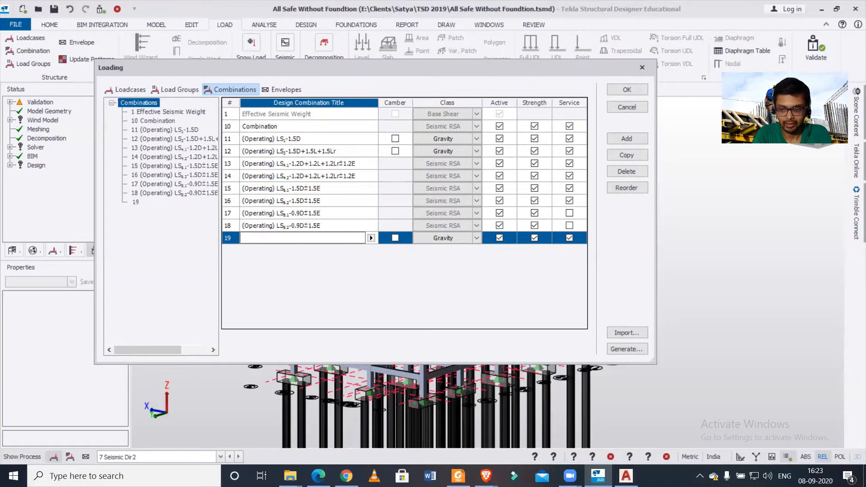
type("1.2")
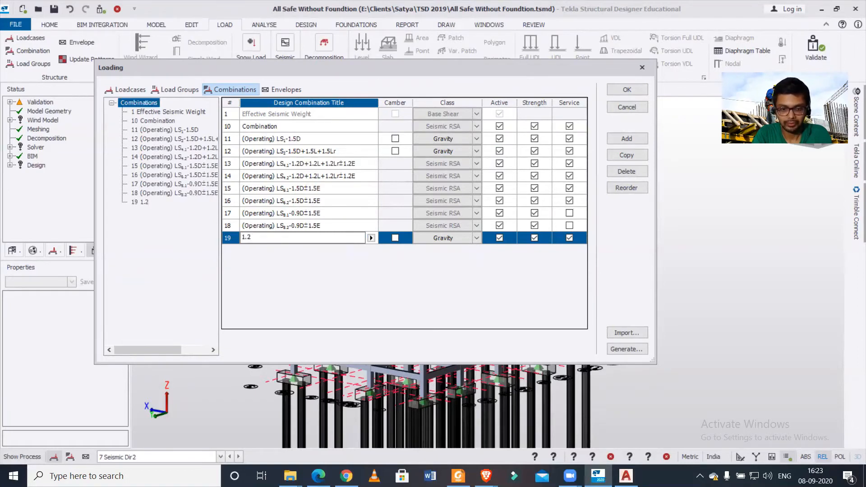
type(" (")
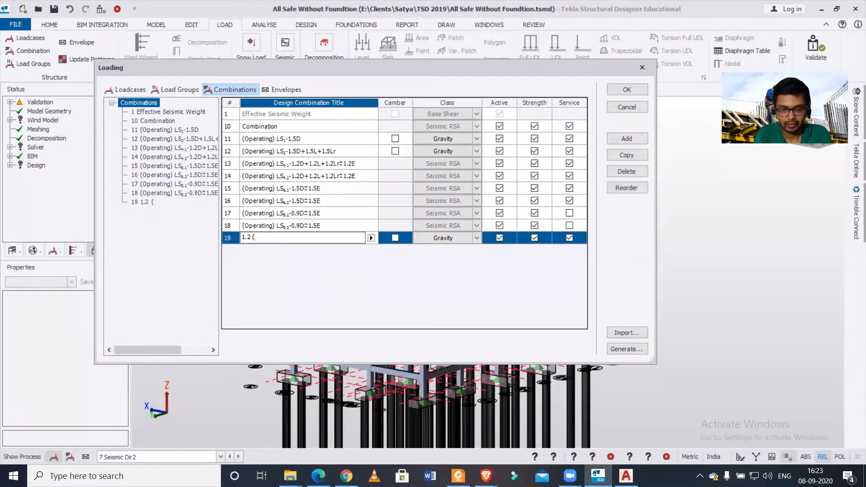
type("DL +LL")
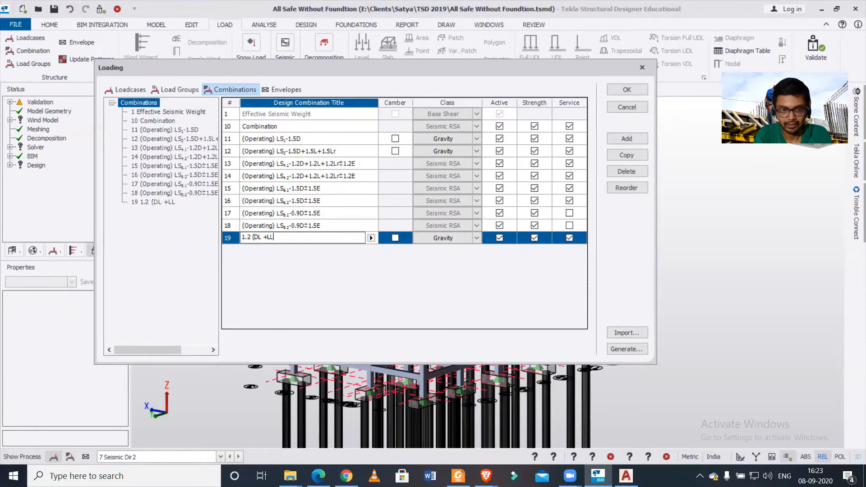
type(" +_SLX)")
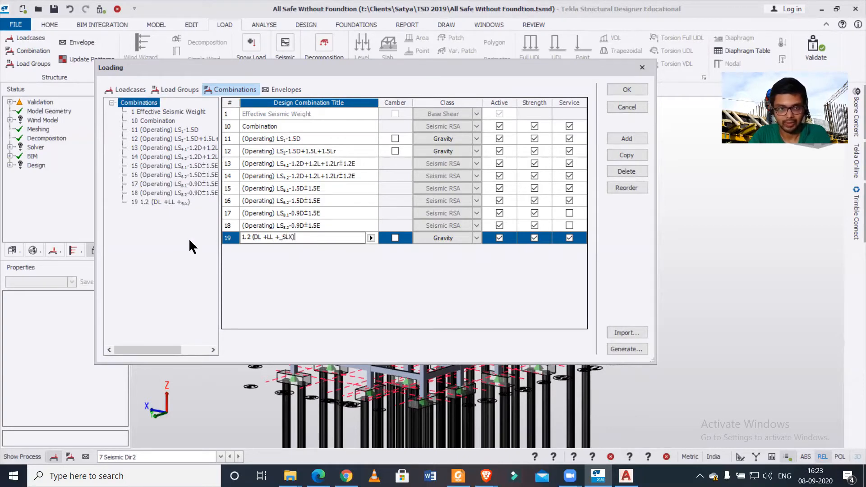
Include the Seismic Dir1, Imposed, Services and Dead loadcases in the new 1.2 combination
left_click(169, 200)
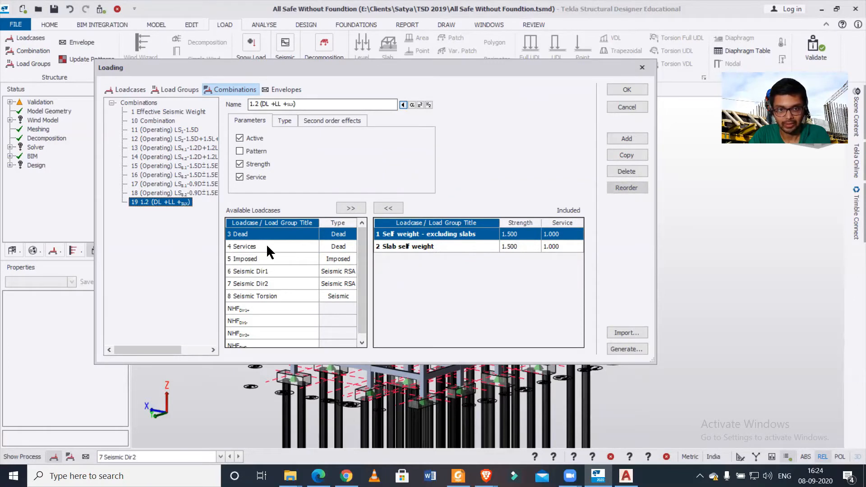
left_click(263, 272)
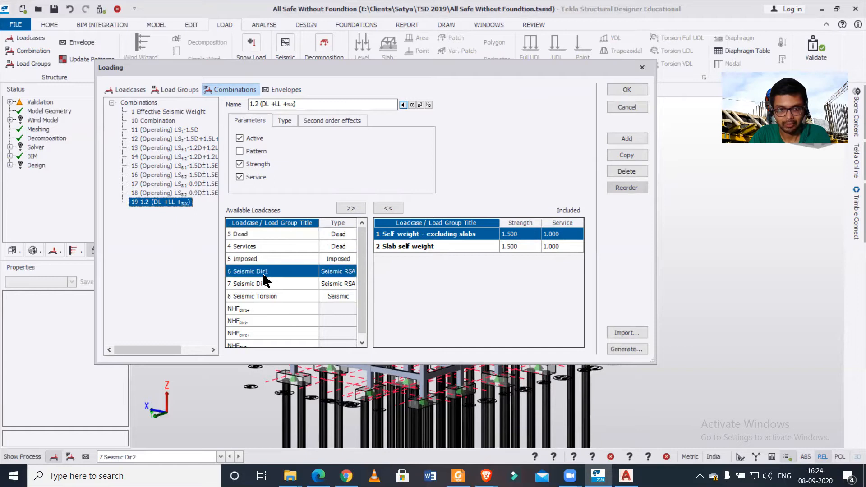
left_click(351, 209)
left_click(258, 258)
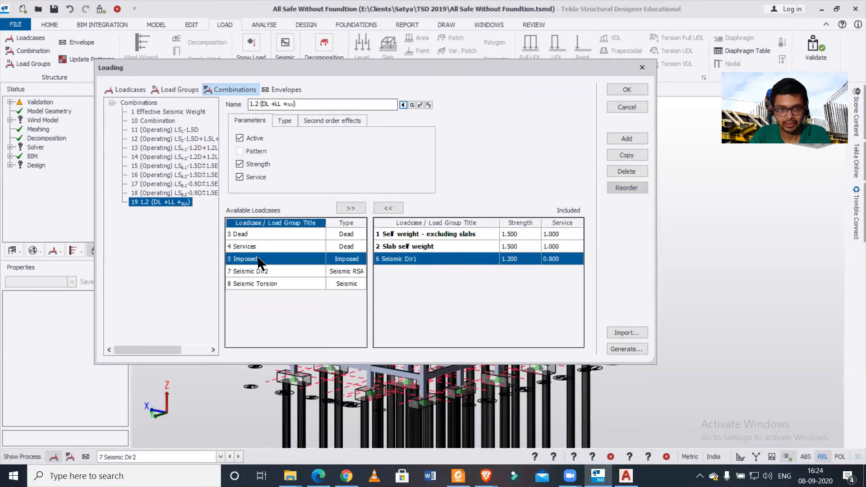
left_click(347, 208)
left_click(293, 245)
left_click(351, 208)
left_click(288, 234)
left_click(351, 208)
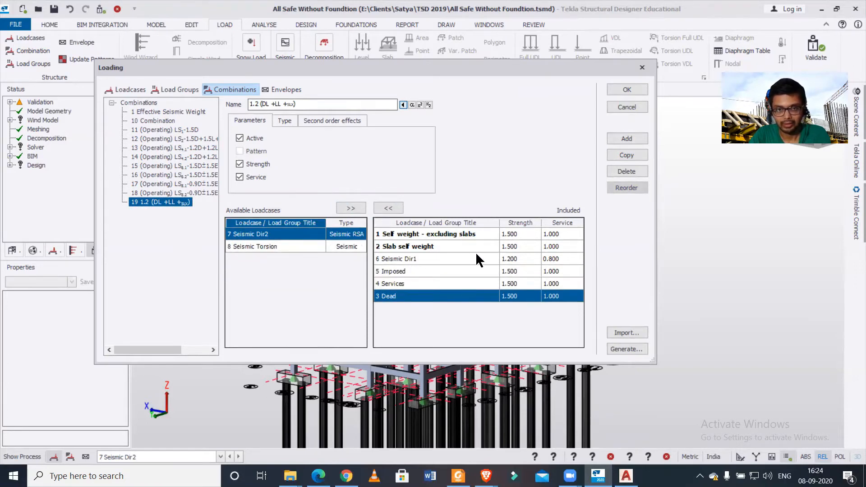
Set the strength factors of self weight, slab self weight, Imposed, Services and Dead to 1.2 in combination 19
left_click(521, 234)
type("1.2")
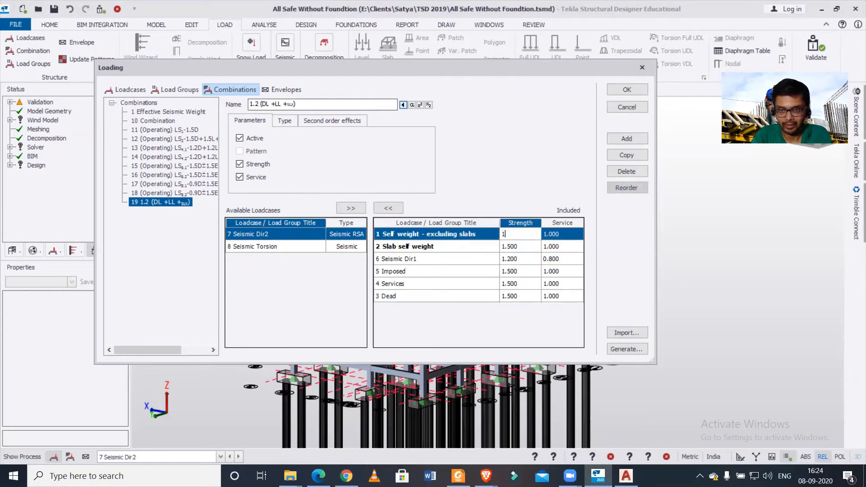
left_click(525, 246)
type("1.2")
left_click(529, 255)
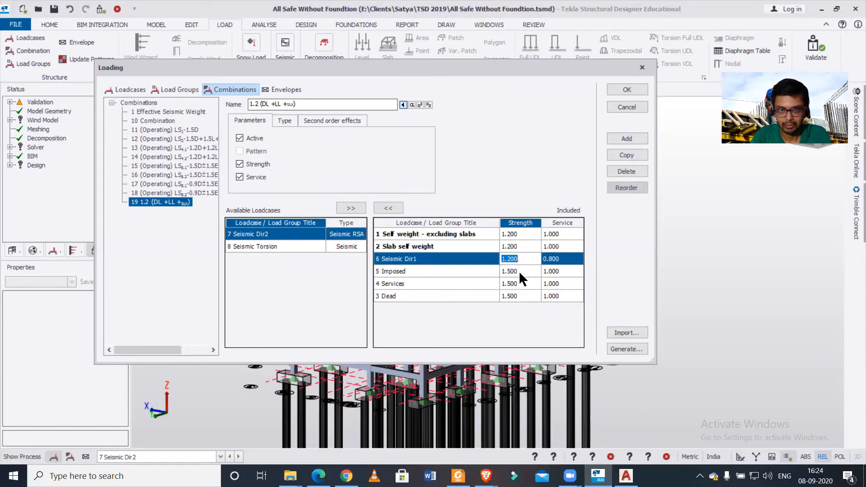
left_click(518, 270)
type("1.2")
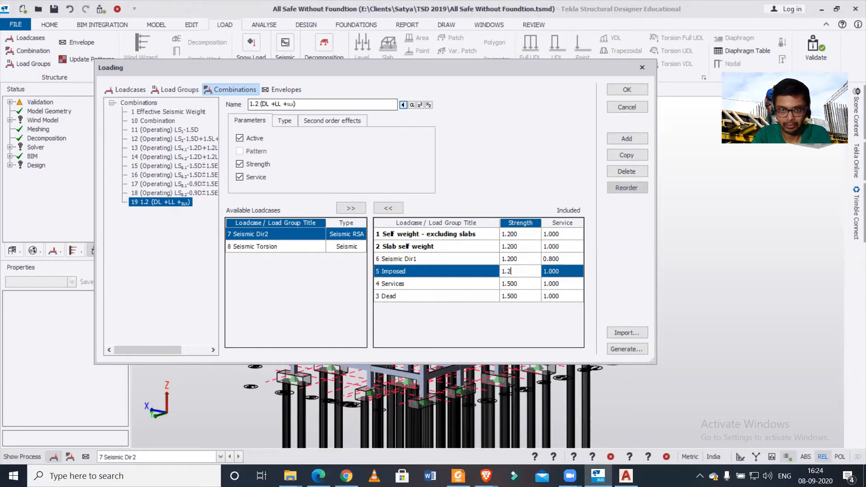
left_click(518, 283)
type("1.2")
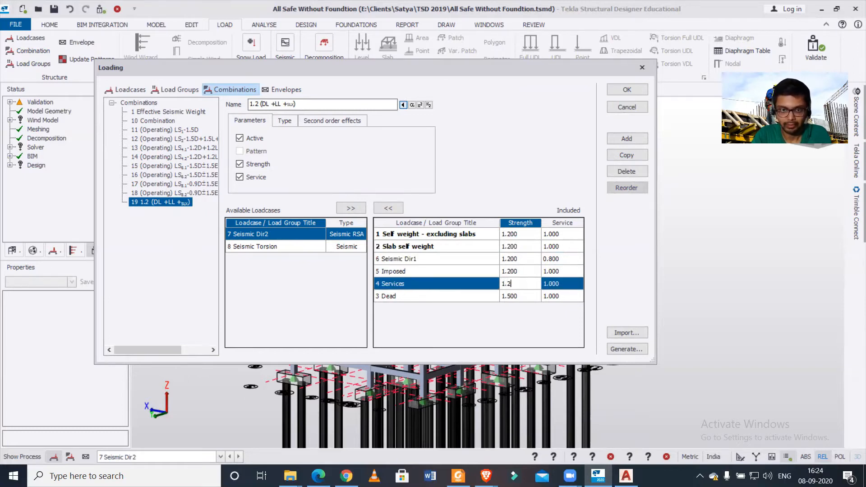
left_click(522, 291)
type("1.2")
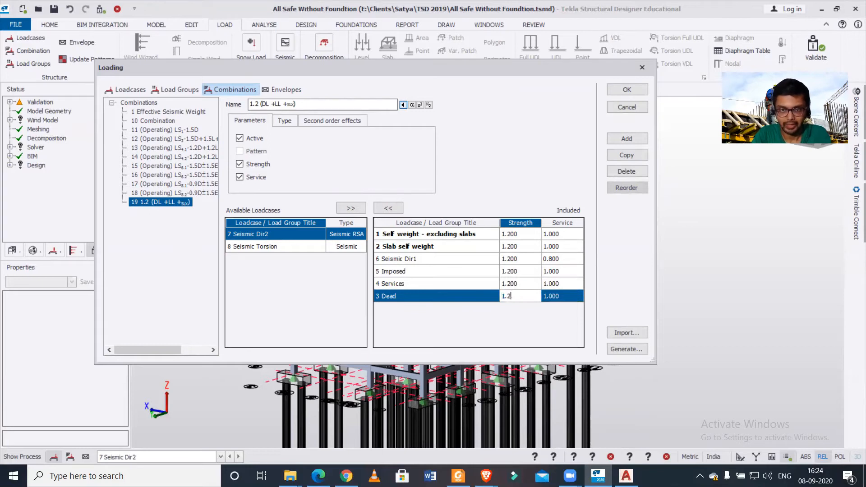
Include the Seismic Torsion loadcase in combination 19 and accept the loading changes
left_click(276, 247)
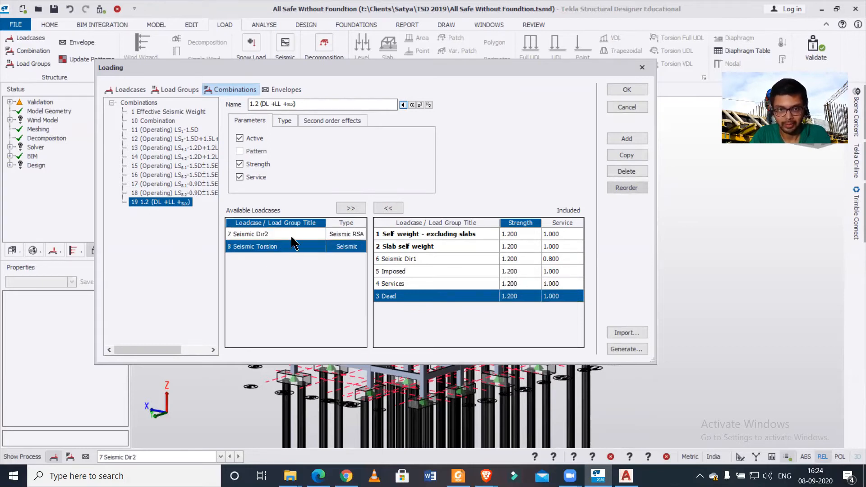
left_click(354, 207)
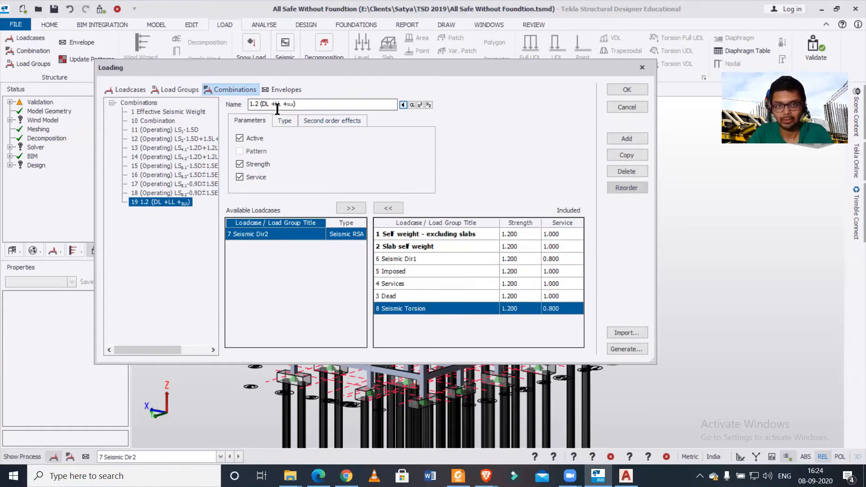
left_click(618, 88)
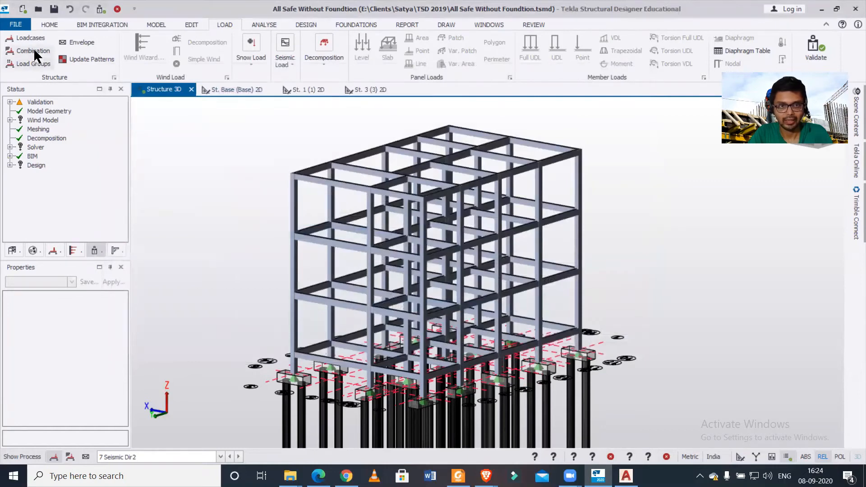
Reopen the load combinations to check the loadcases and factors of combination 19, and close the loading settings
left_click(33, 51)
left_click(166, 202)
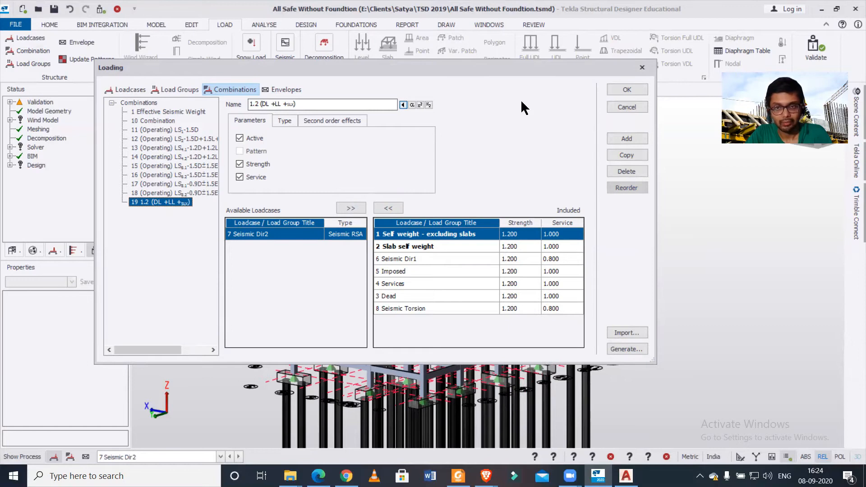
left_click(642, 68)
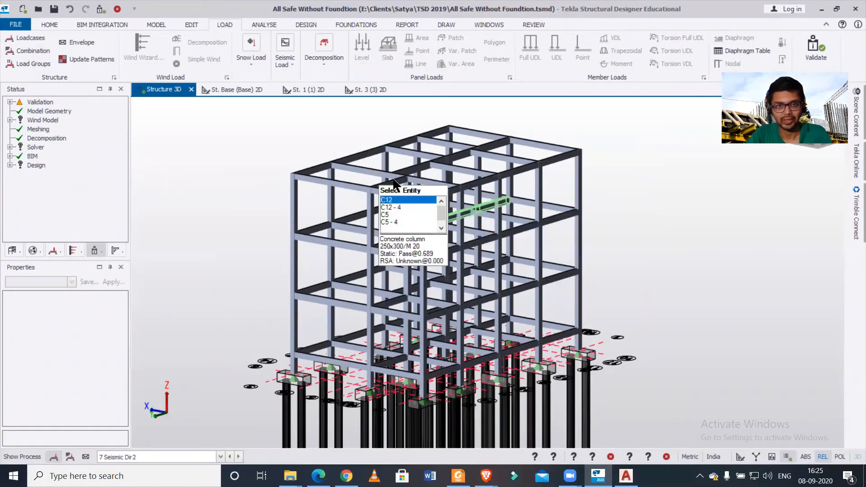
Open the model settings and change the design head code to United States (ACI/AISC)
scroll(262, 164, "down", 2)
scroll(264, 167, "up", 2)
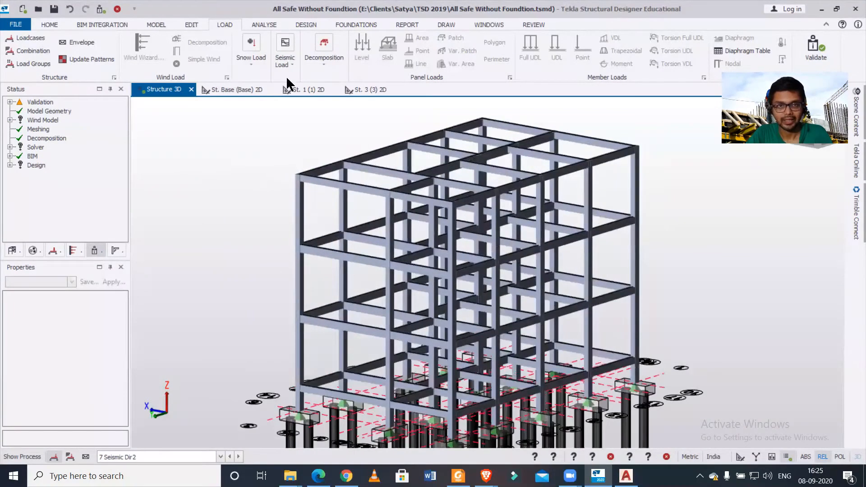
left_click(57, 22)
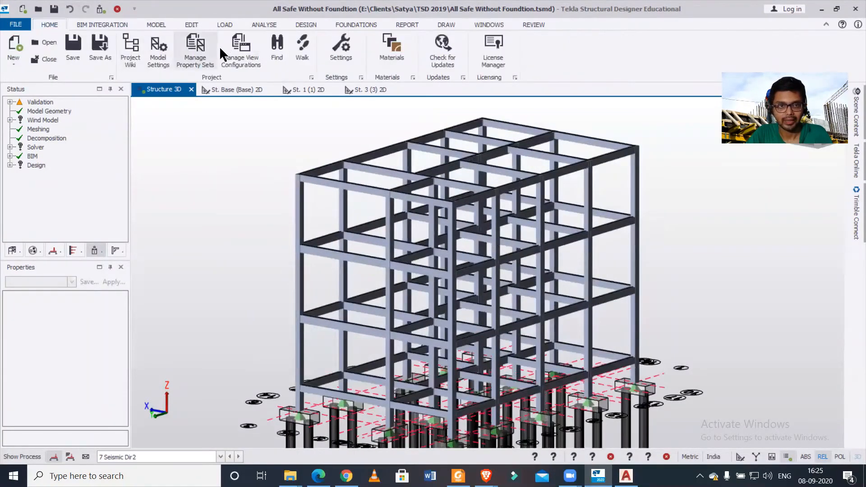
left_click(158, 48)
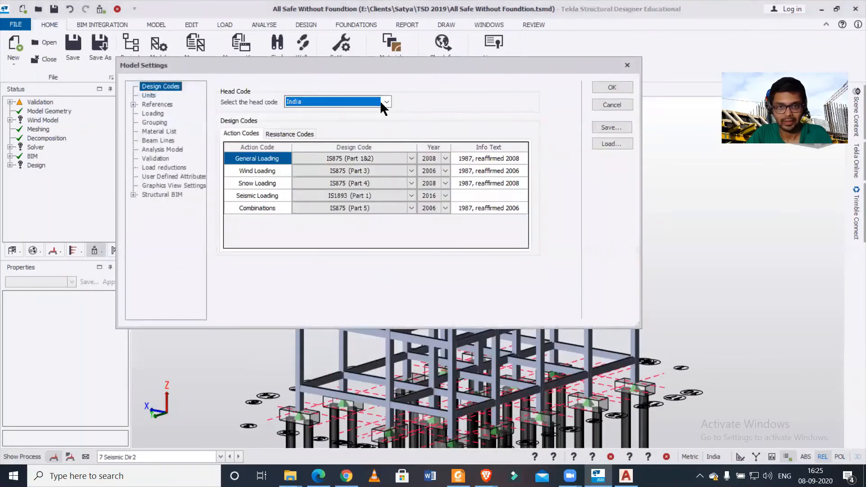
left_click(386, 102)
left_click(362, 248)
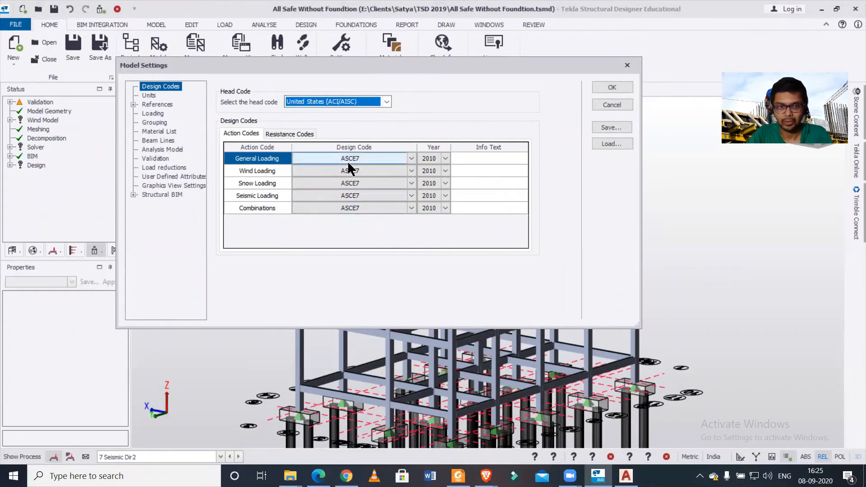
Set the ASCE7 year to 2016 for general, wind, snow and seismic loading and combinations, and accept the head code change
left_click(446, 157)
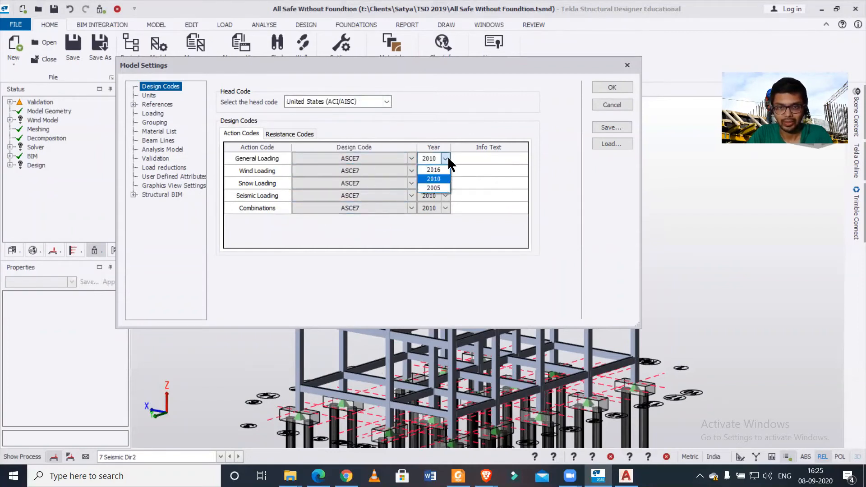
left_click(445, 158)
left_click(444, 169)
left_click(445, 171)
left_click(439, 182)
left_click(446, 183)
left_click(439, 194)
left_click(442, 200)
left_click(445, 209)
left_click(438, 217)
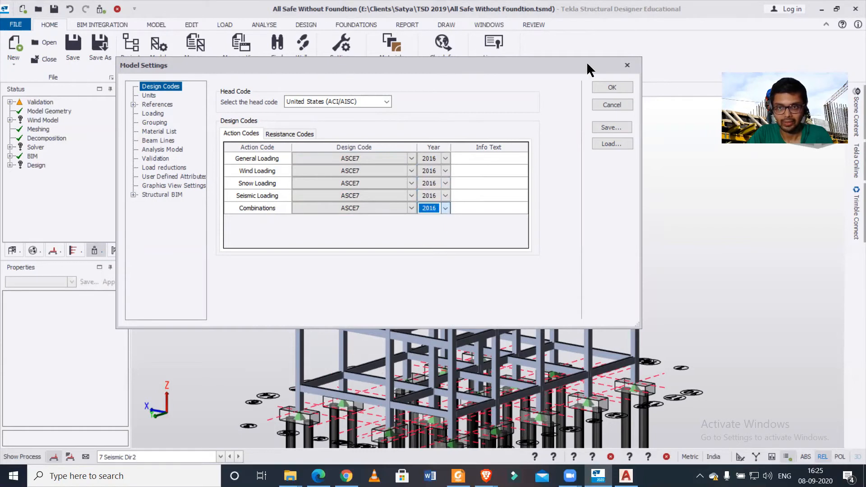
left_click(602, 85)
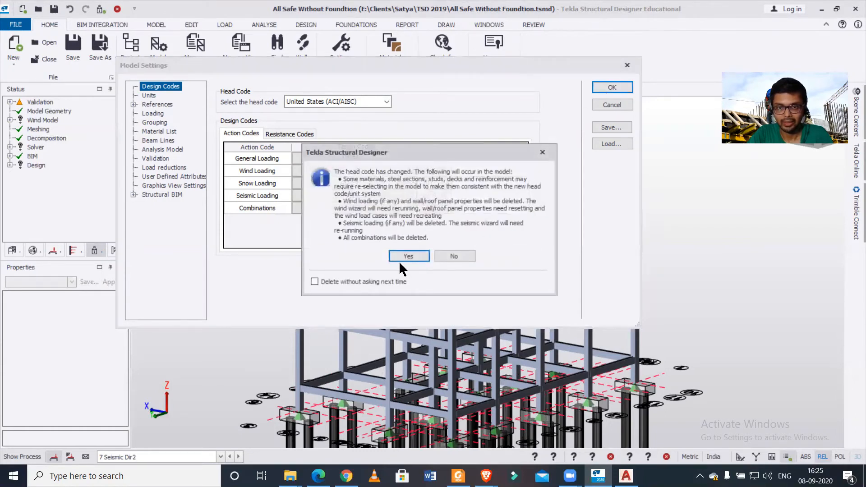
left_click(399, 254)
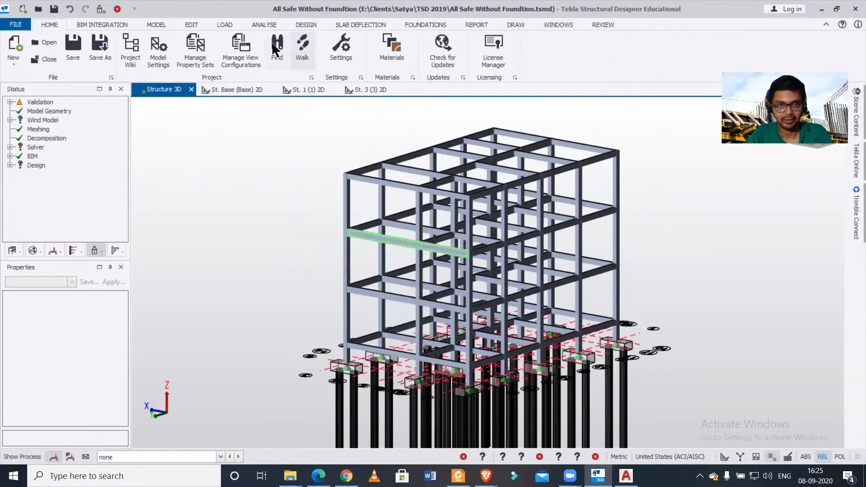
Start generating load combinations, including ASD1-D and excluding LRFD2-1.2D+1.6L
left_click(229, 25)
left_click(30, 52)
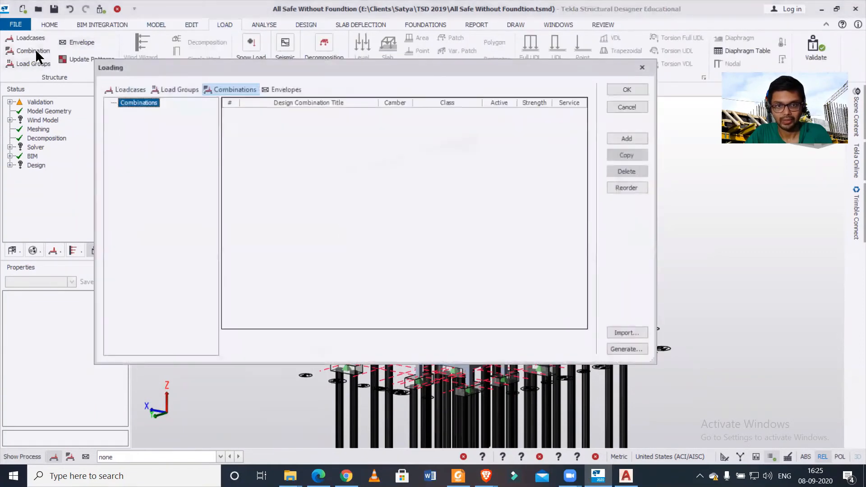
left_click(629, 348)
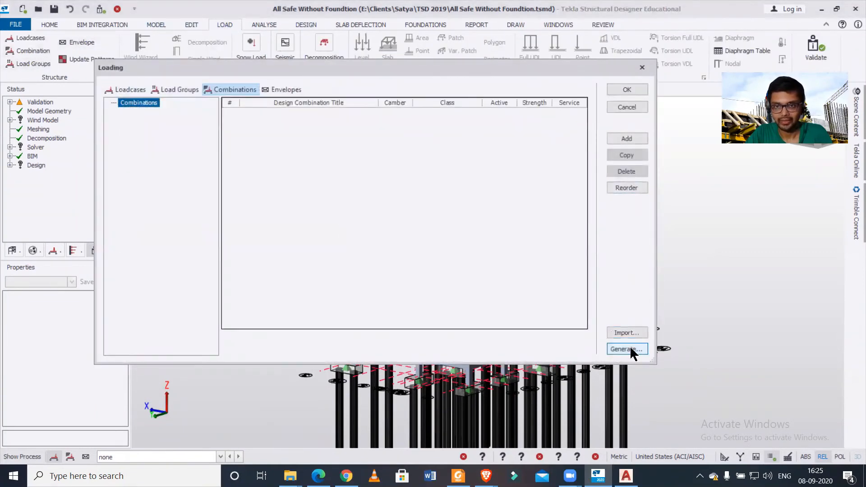
left_click(417, 267)
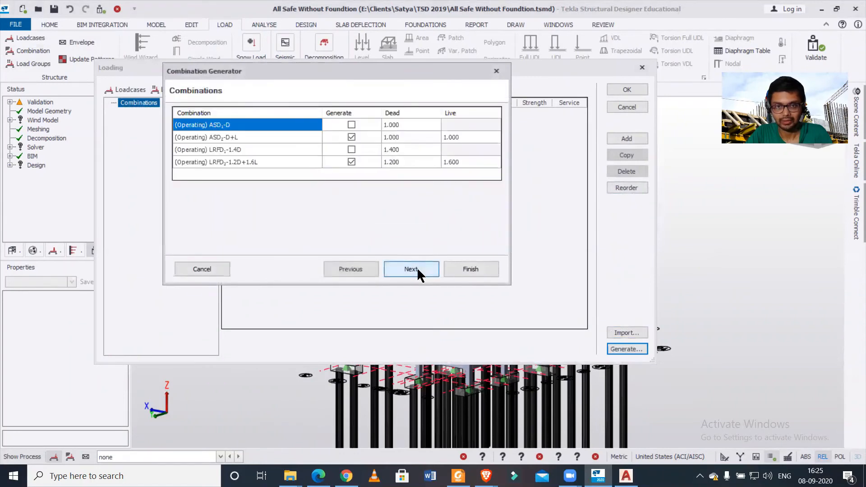
left_click(352, 123)
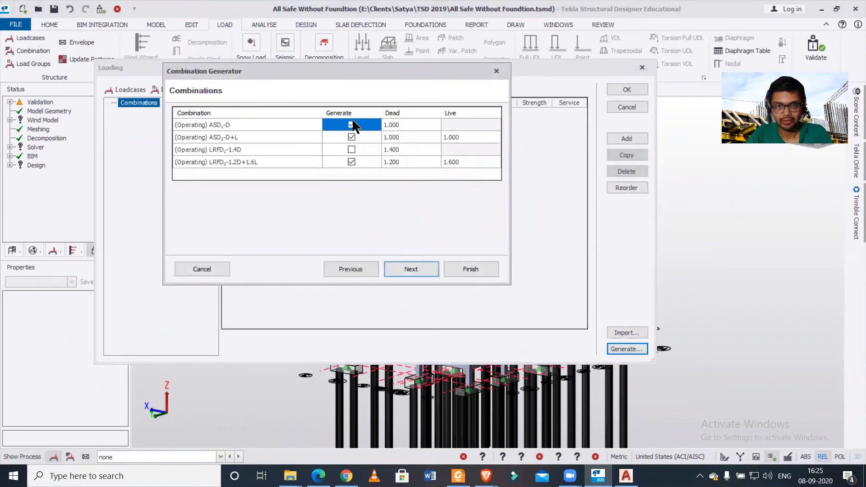
left_click(351, 161)
left_click(412, 268)
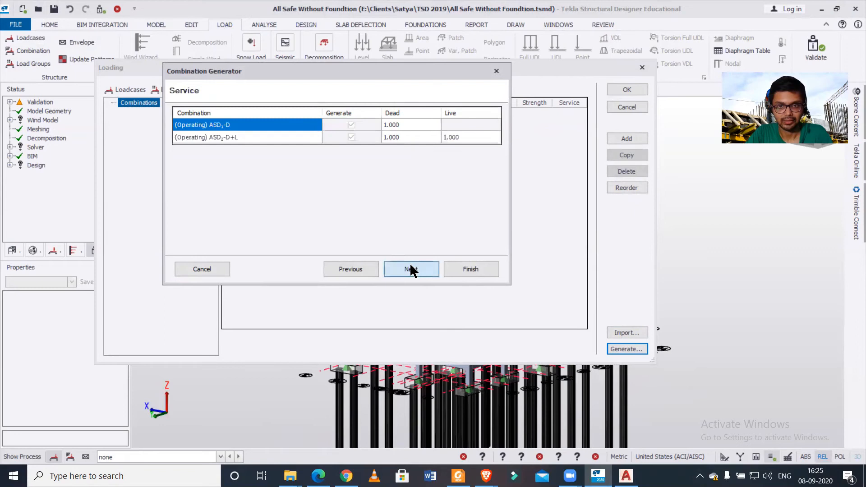
Set the Dir1+ notional load factor of ASD1-D to 1.1 and finish generating the combinations
left_click(422, 267)
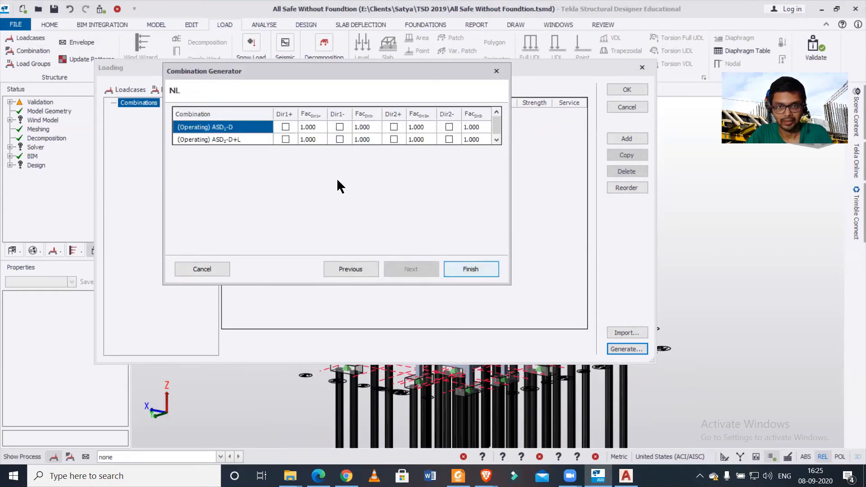
left_click(308, 127)
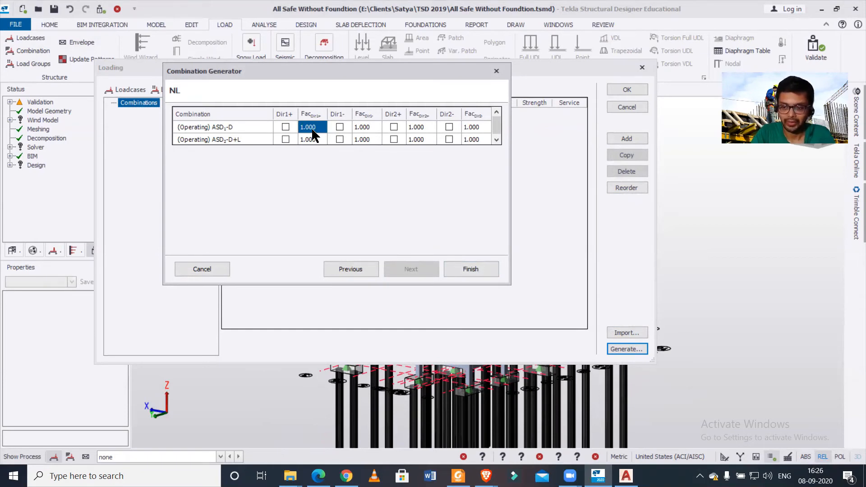
type("1.1")
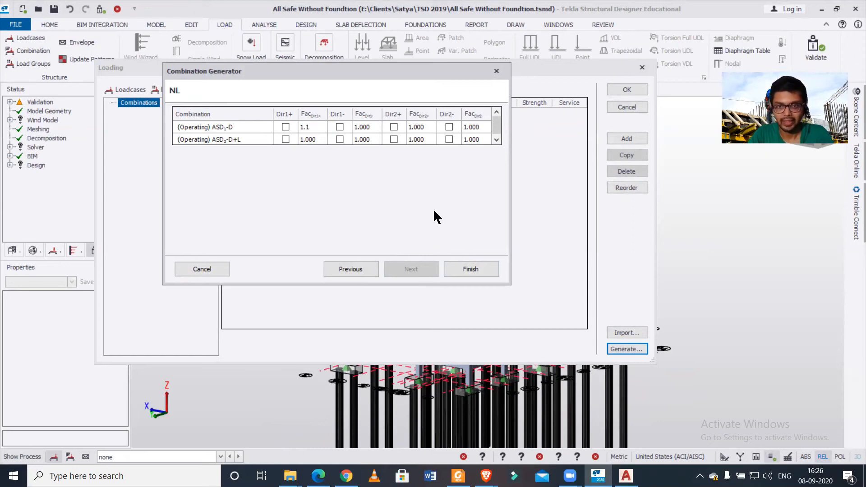
left_click(456, 267)
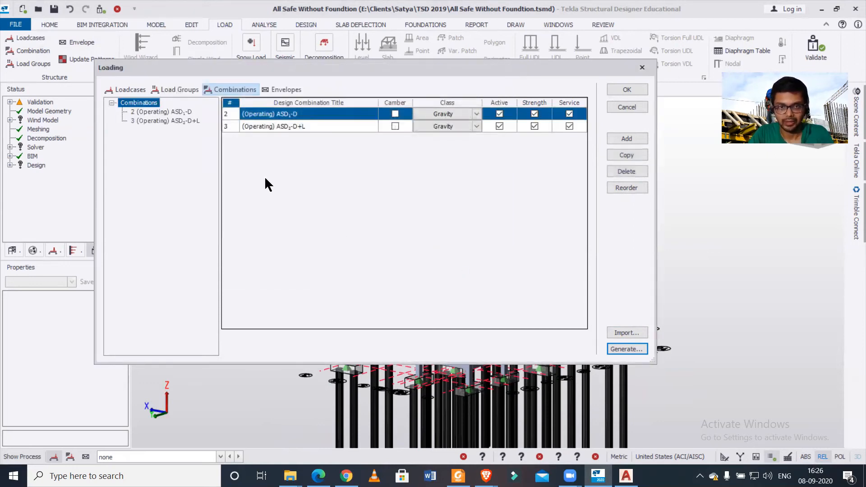
Set the strength factors of self weight, slab self weight, Dead and Services to 1.2 in the ASD1-D combination and accept the loading changes
left_click(178, 111)
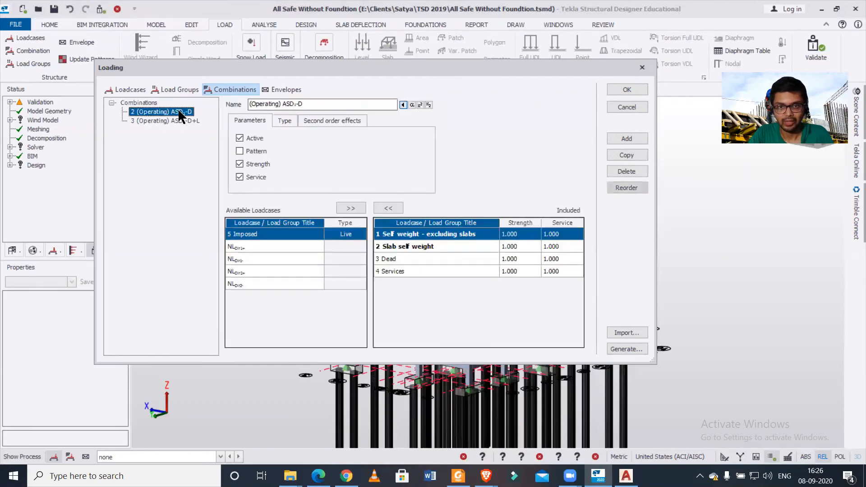
left_click(512, 246)
left_click(517, 258)
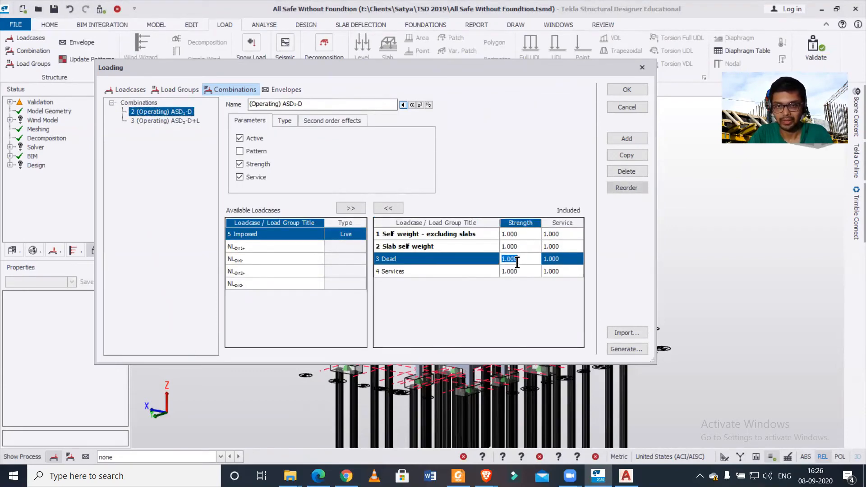
left_click(516, 270)
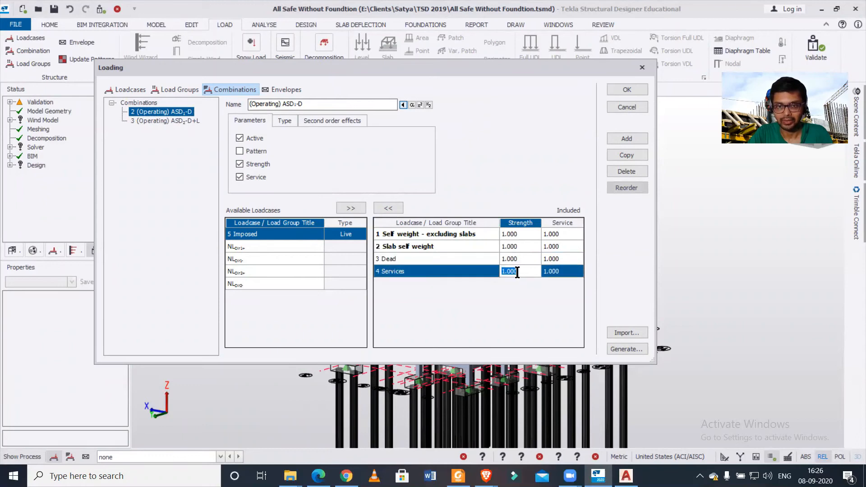
left_click(515, 233)
type("1.2")
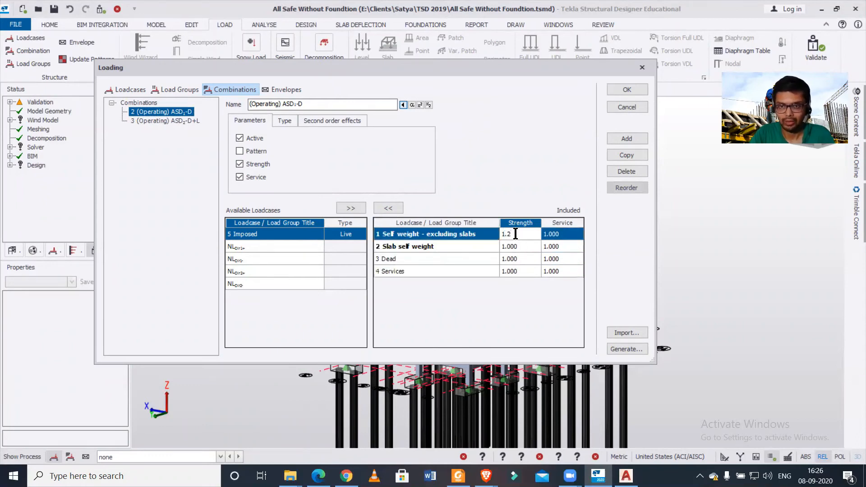
left_click(528, 249)
type("1.2")
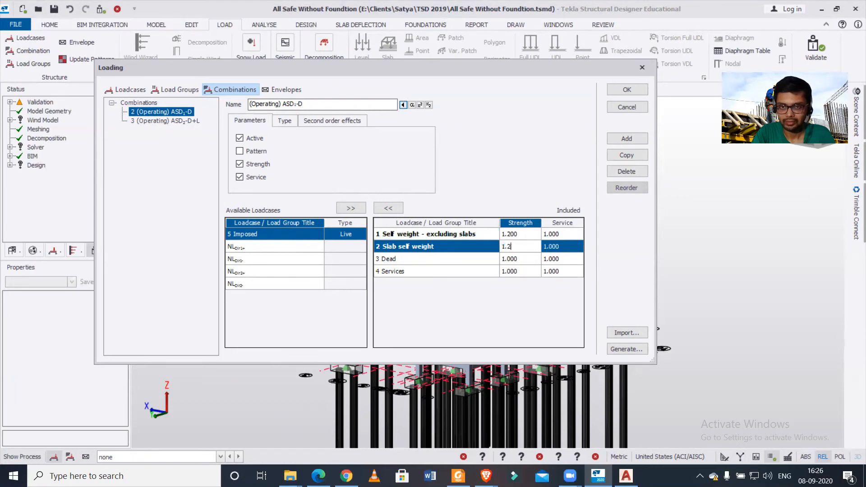
left_click(514, 258)
type("1.2")
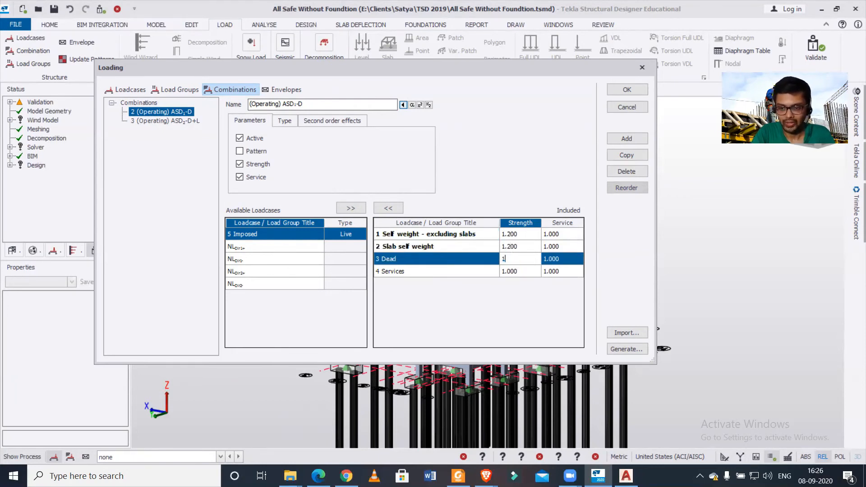
left_click(522, 272)
type("1.21")
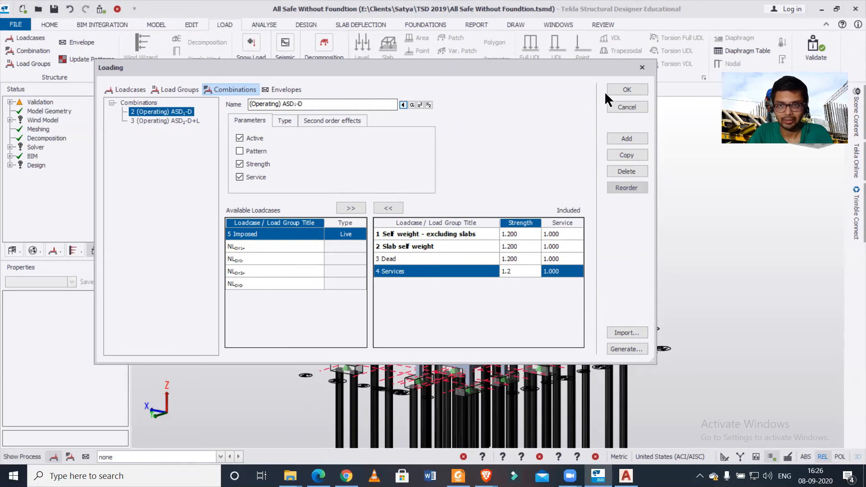
left_click(616, 88)
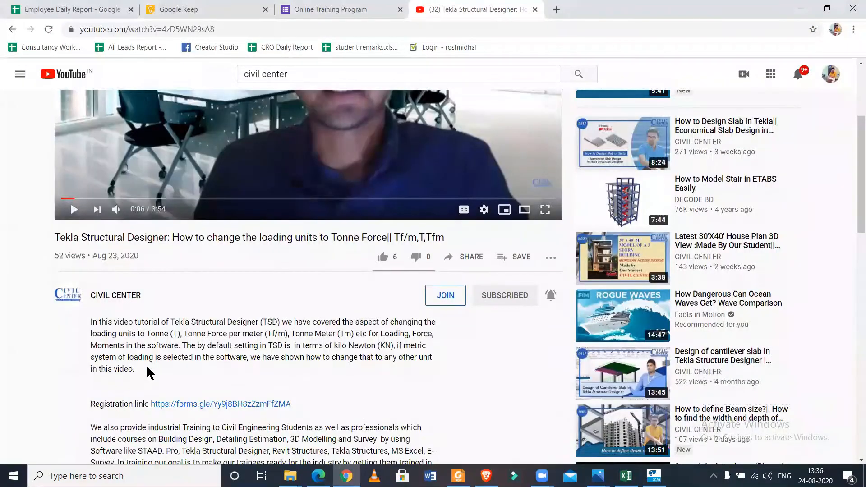
Open the registration link in the CIVIL CENTER video description on YouTube
scroll(147, 366, "down", 1)
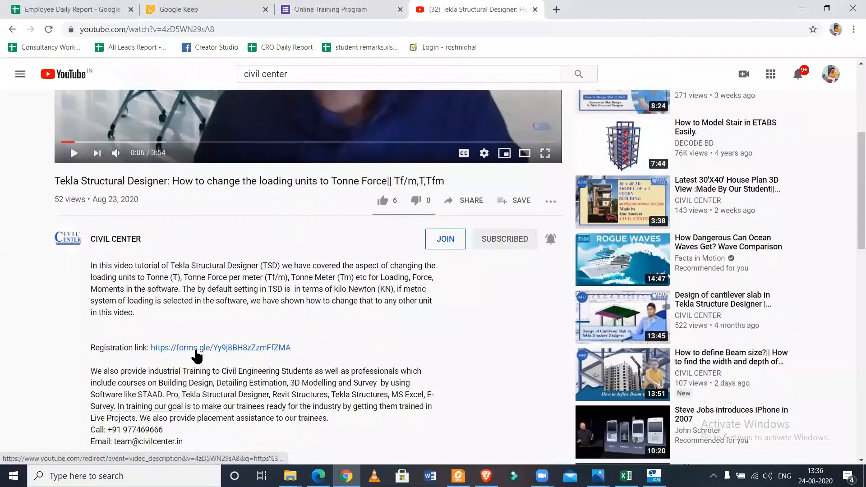
scroll(195, 353, "down", 2)
left_click(229, 293)
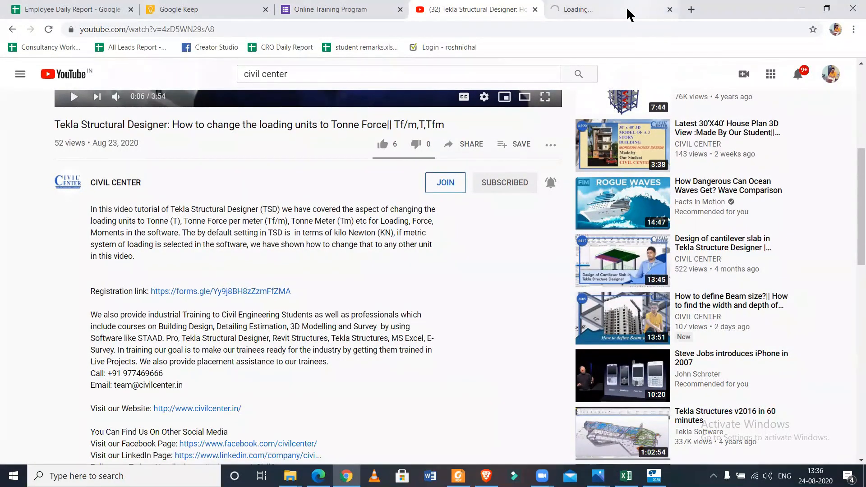